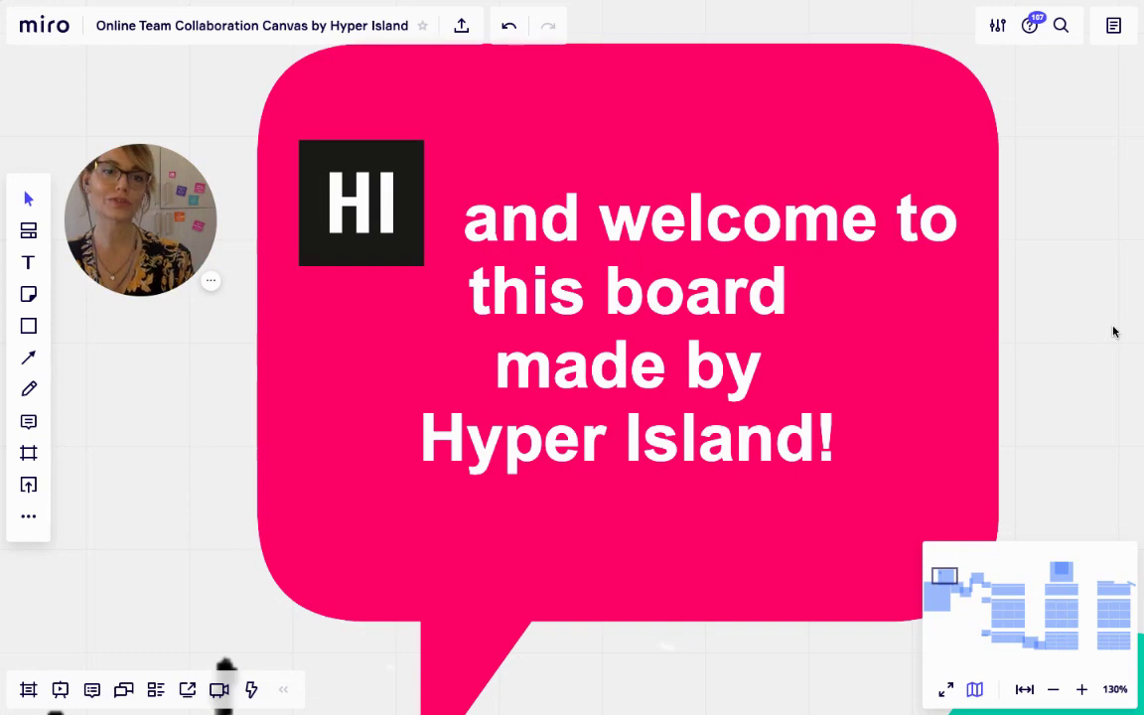
Pan the board from the Hyper Island welcome bubble past the teal clouds to the 'super easy to use' cloud.
{"action": "scroll", "coordinate": [1083, 349], "scroll_direction": "down", "scroll_amount": 5}
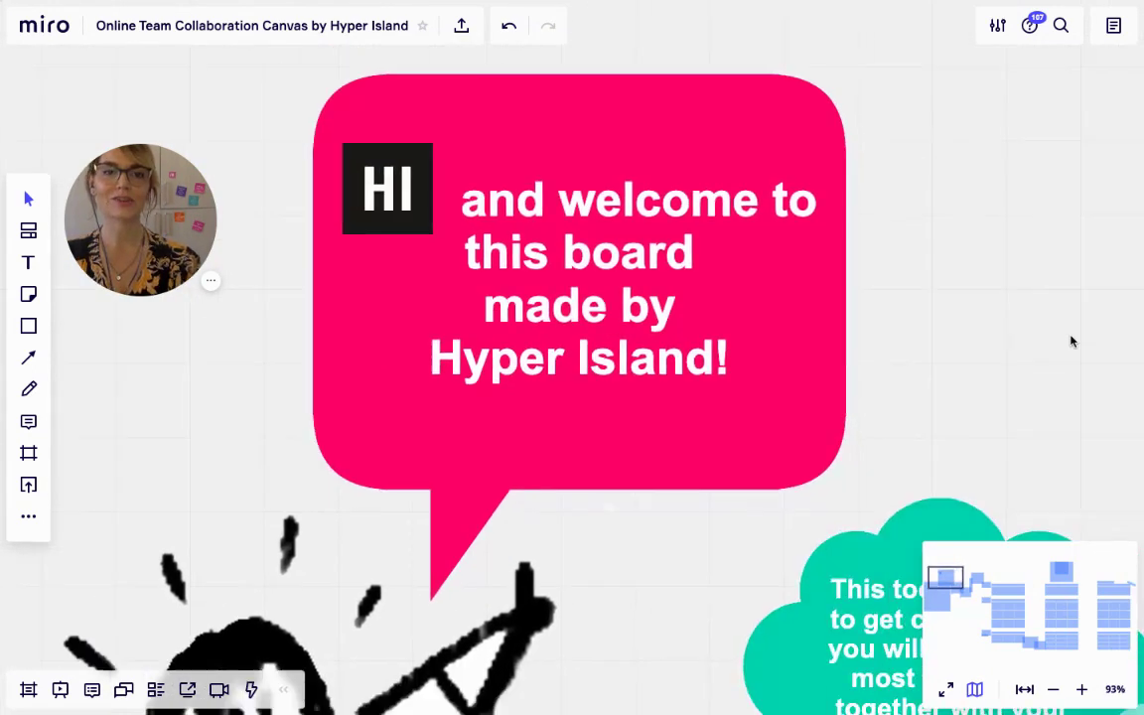
{"action": "scroll", "coordinate": [1073, 343], "scroll_direction": "right", "scroll_amount": 5}
{"action": "scroll", "coordinate": [1071, 342], "scroll_direction": "down", "scroll_amount": 2}
{"action": "scroll", "coordinate": [1072, 342], "scroll_direction": "right", "scroll_amount": 2}
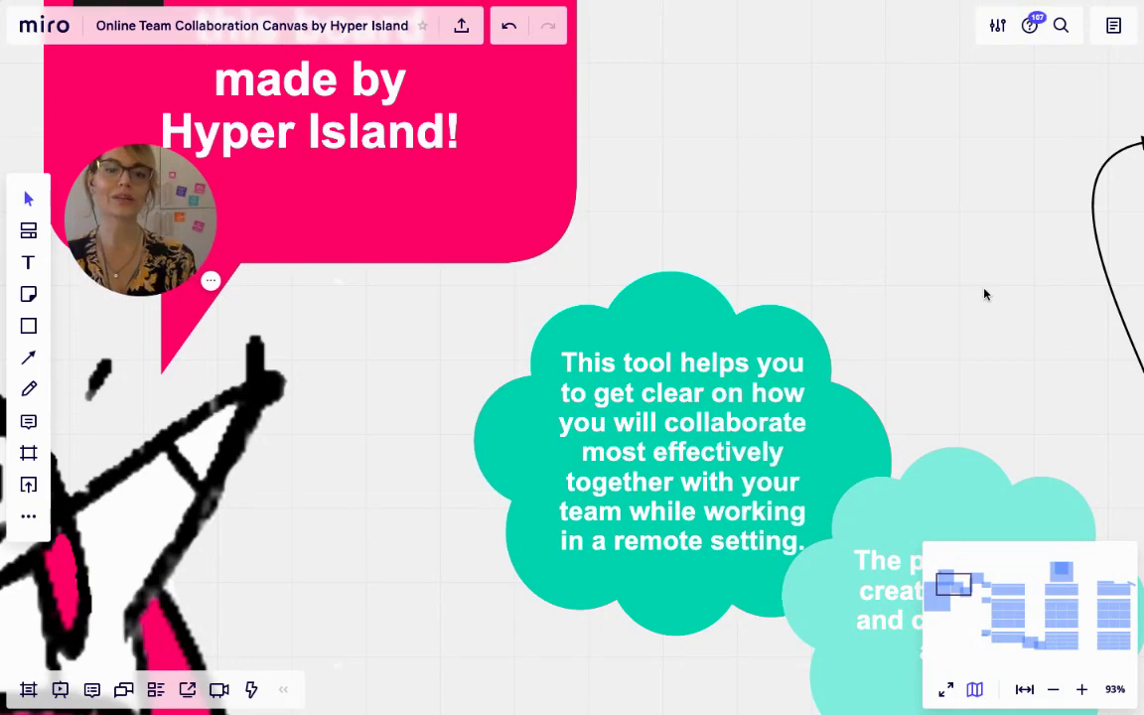
{"action": "scroll", "coordinate": [985, 294], "scroll_direction": "down", "scroll_amount": 1}
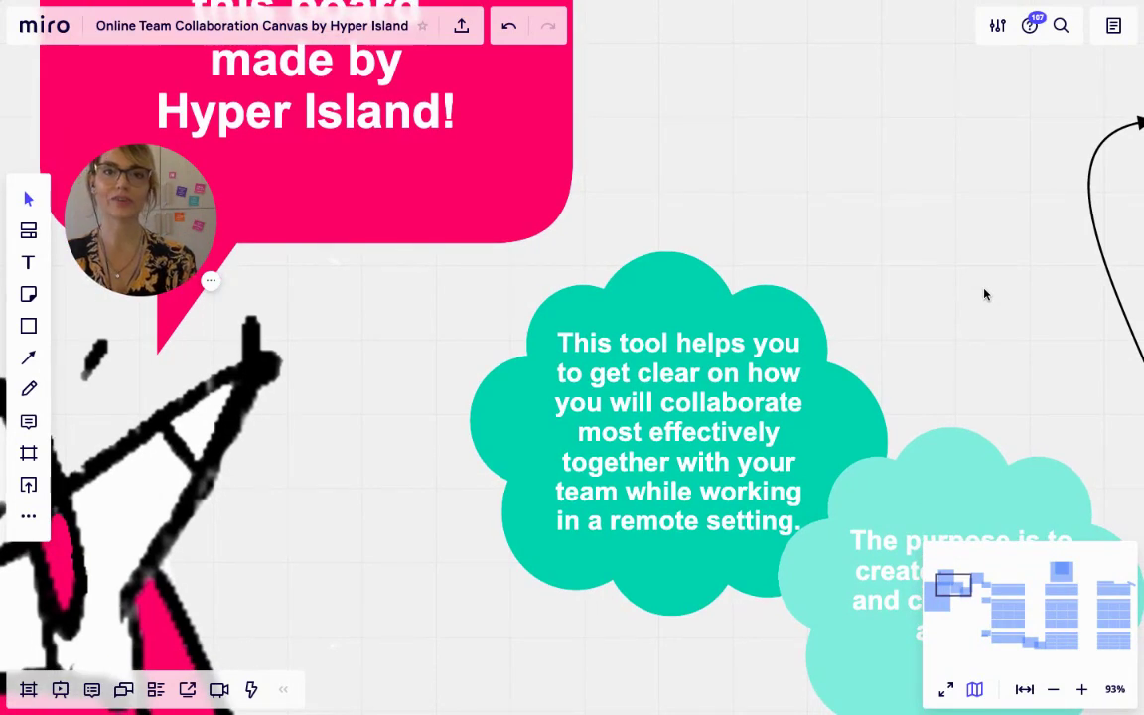
{"action": "scroll", "coordinate": [986, 294], "scroll_direction": "down", "scroll_amount": 2}
{"action": "scroll", "coordinate": [985, 294], "scroll_direction": "right", "scroll_amount": 4}
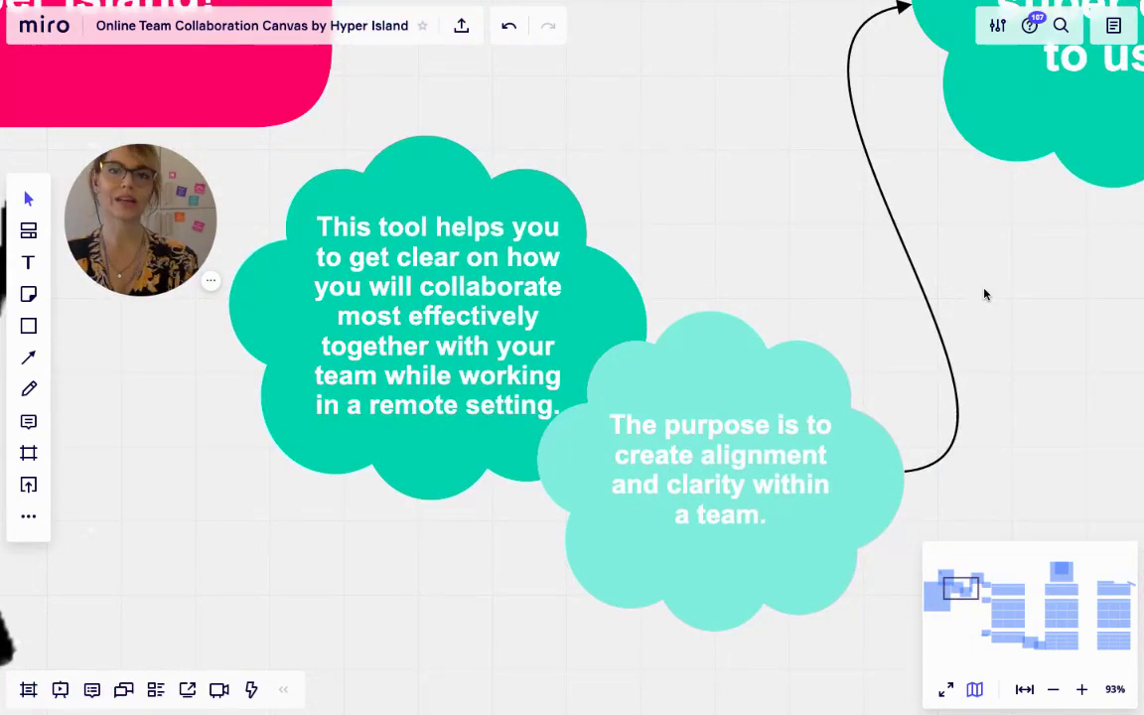
{"action": "scroll", "coordinate": [985, 294], "scroll_direction": "right", "scroll_amount": 3}
{"action": "scroll", "coordinate": [985, 293], "scroll_direction": "up", "scroll_amount": 3}
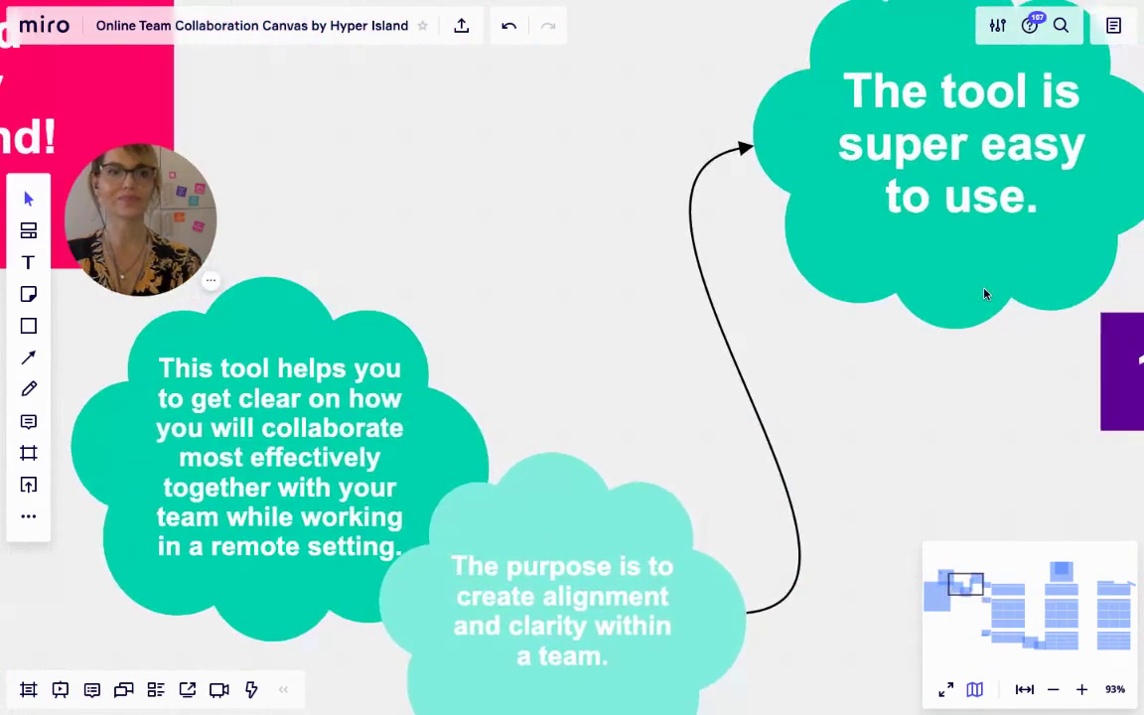
{"action": "scroll", "coordinate": [986, 294], "scroll_direction": "right", "scroll_amount": 3}
{"action": "scroll", "coordinate": [985, 294], "scroll_direction": "up", "scroll_amount": 2}
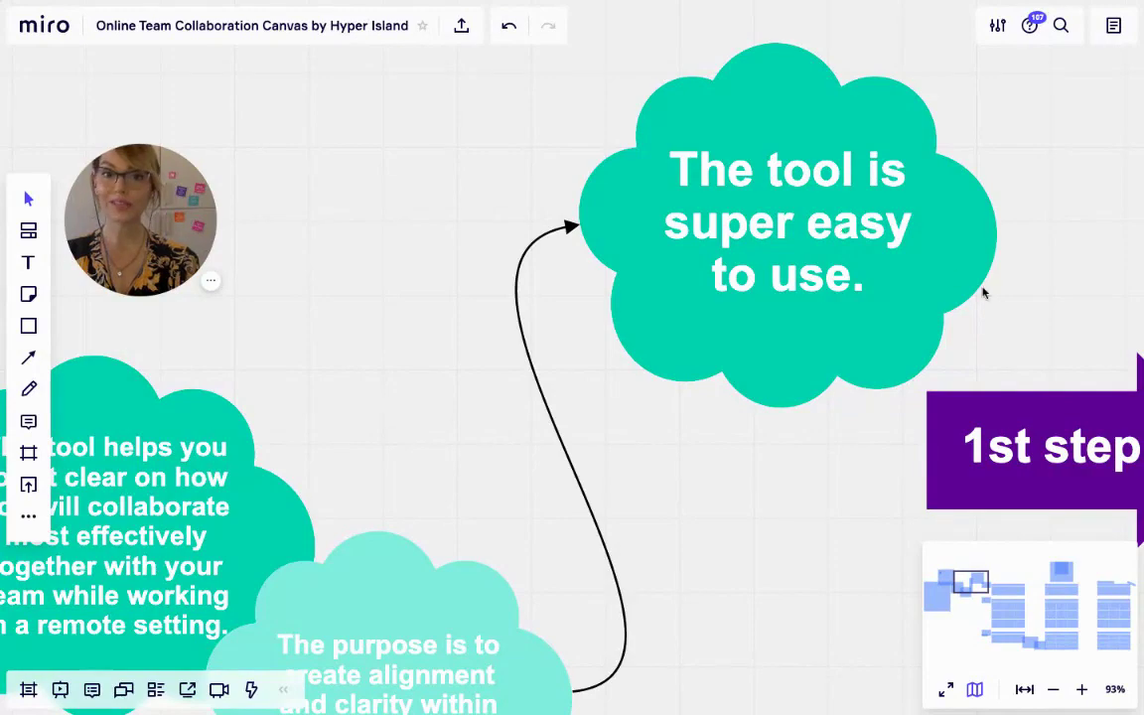
{"action": "scroll", "coordinate": [985, 293], "scroll_direction": "down", "scroll_amount": 3}
{"action": "scroll", "coordinate": [985, 293], "scroll_direction": "right", "scroll_amount": 3}
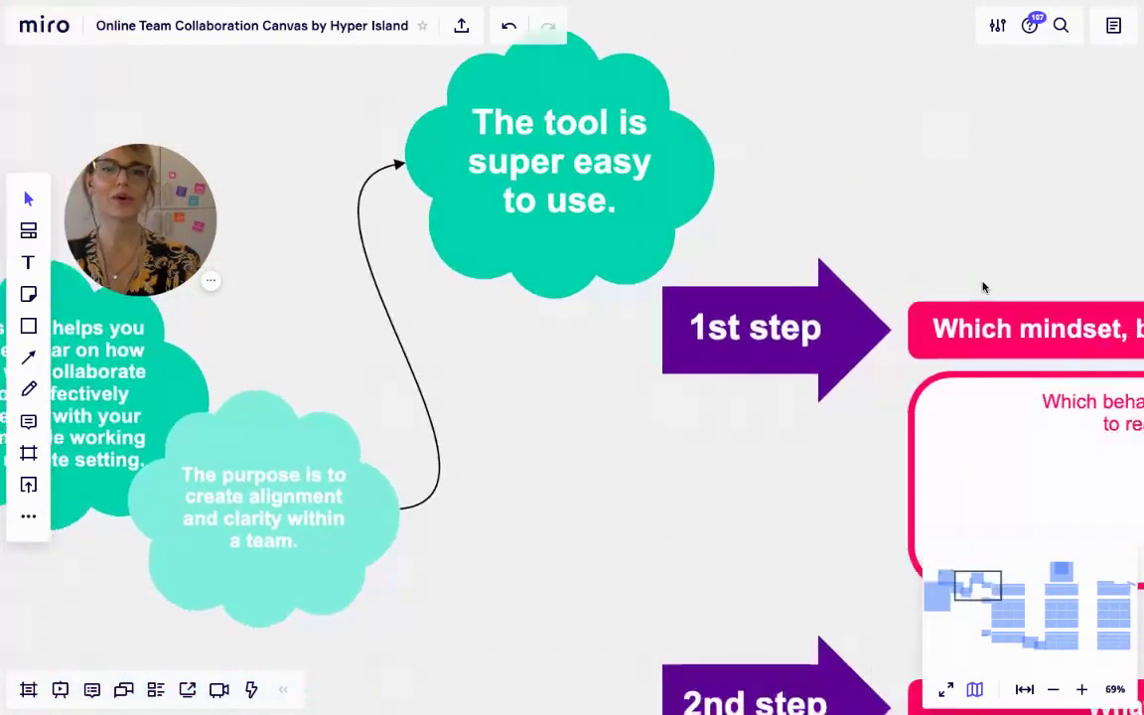
Pan right and down to the mindset question and the nine-card 'What you will see and hear us doing' section.
{"action": "scroll", "coordinate": [983, 287], "scroll_direction": "right", "scroll_amount": 5}
{"action": "scroll", "coordinate": [983, 287], "scroll_direction": "down", "scroll_amount": 1}
{"action": "scroll", "coordinate": [983, 287], "scroll_direction": "down", "scroll_amount": 2}
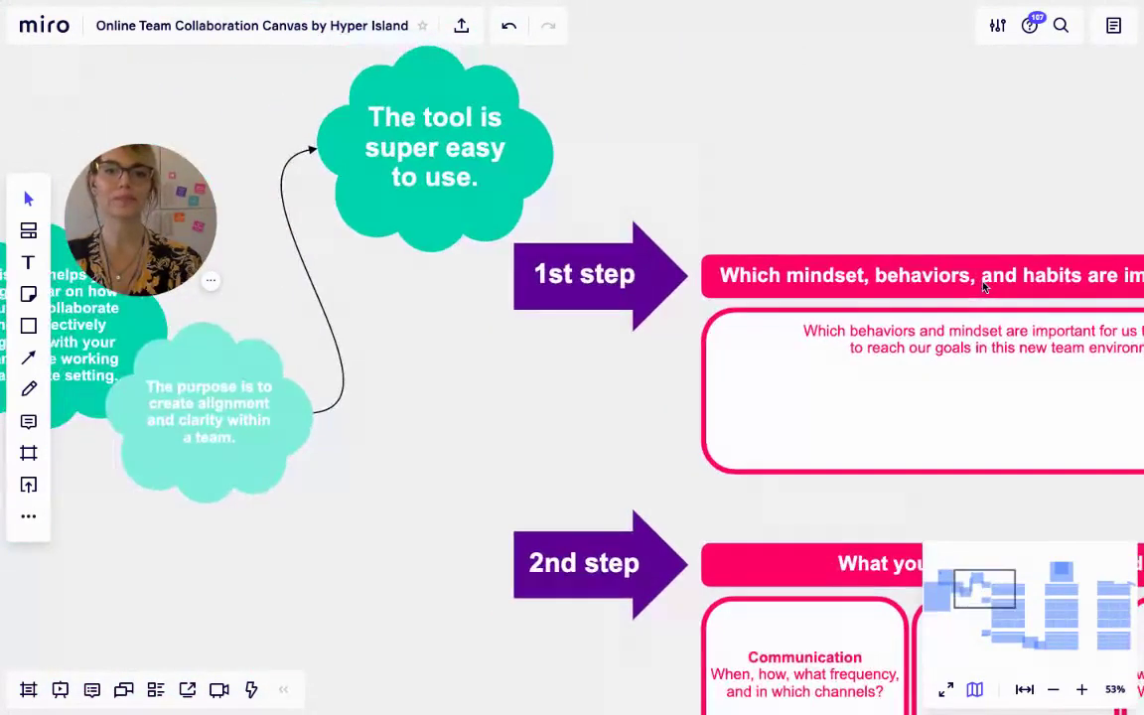
{"action": "scroll", "coordinate": [983, 287], "scroll_direction": "right", "scroll_amount": 6}
{"action": "scroll", "coordinate": [984, 287], "scroll_direction": "down", "scroll_amount": 1}
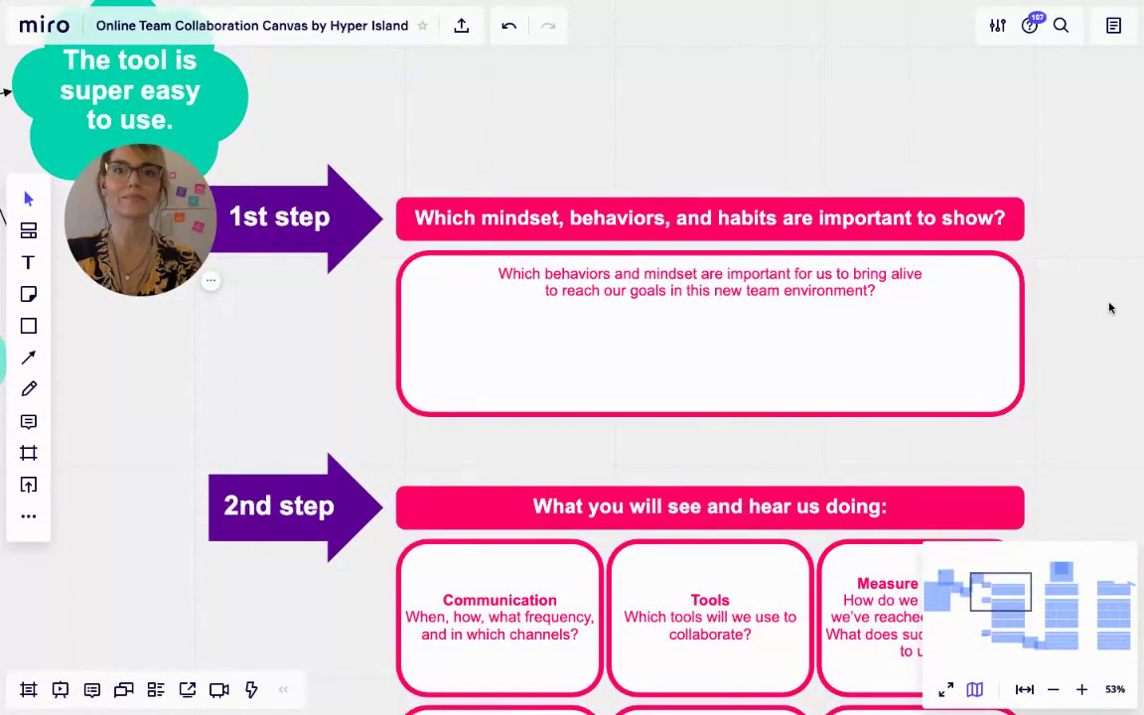
{"action": "scroll", "coordinate": [1111, 308], "scroll_direction": "down", "scroll_amount": 1}
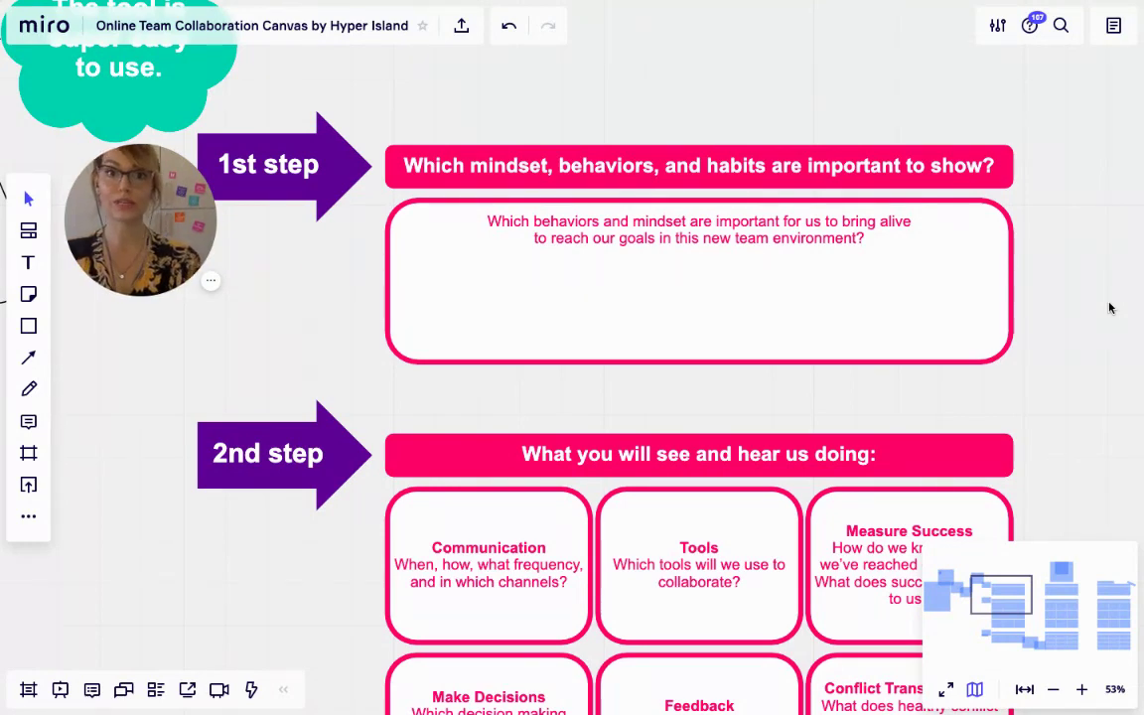
{"action": "scroll", "coordinate": [1111, 308], "scroll_direction": "down", "scroll_amount": 5}
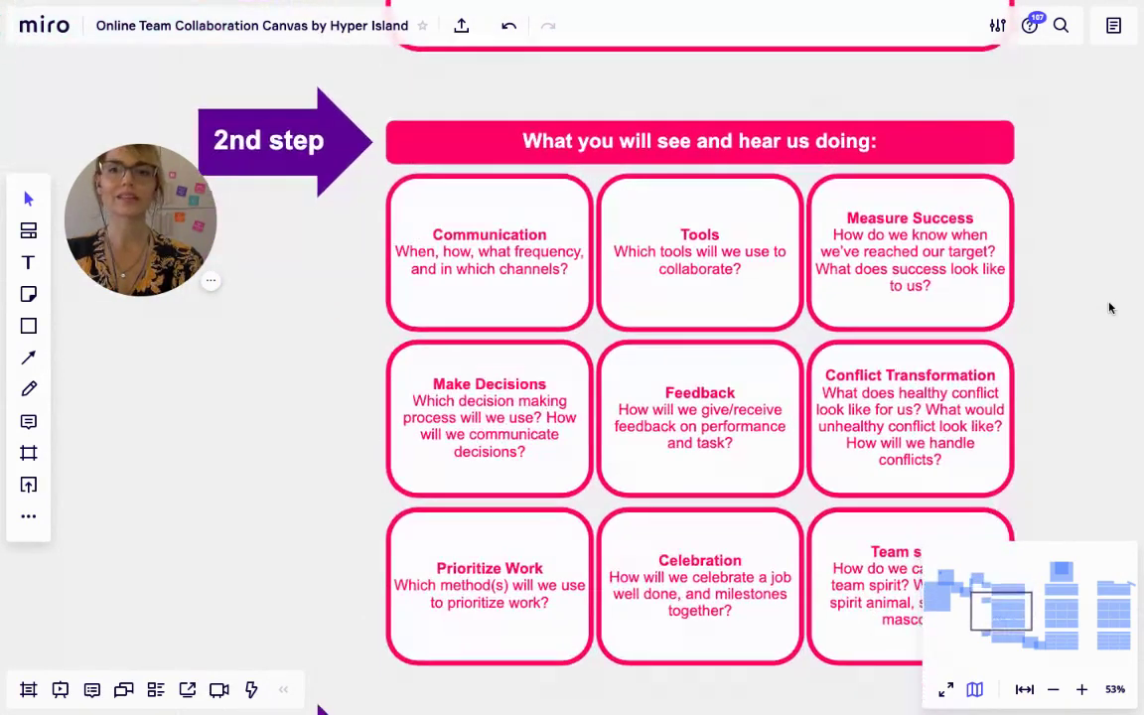
Scroll past the 2nd step cards, Communication to Team spirit, until the 3rd step heading appears.
{"action": "scroll", "coordinate": [1111, 308], "scroll_direction": "right", "scroll_amount": 1}
{"action": "scroll", "coordinate": [1111, 308], "scroll_direction": "right", "scroll_amount": 2}
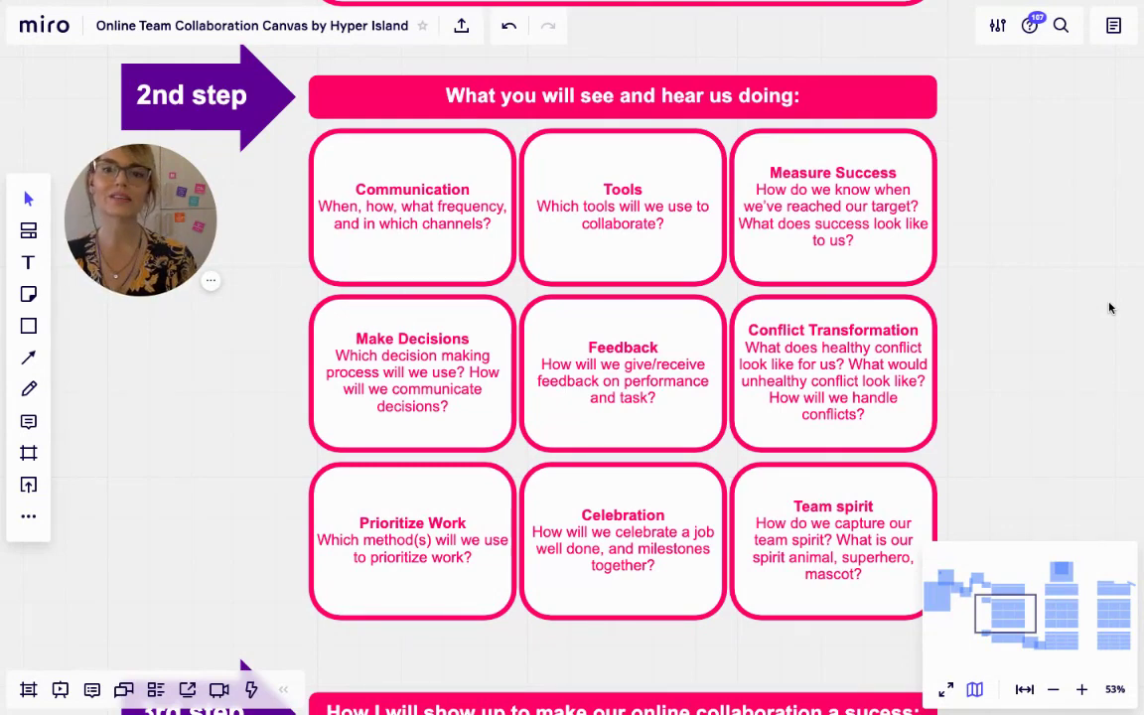
{"action": "scroll", "coordinate": [1110, 308], "scroll_direction": "down", "scroll_amount": 3}
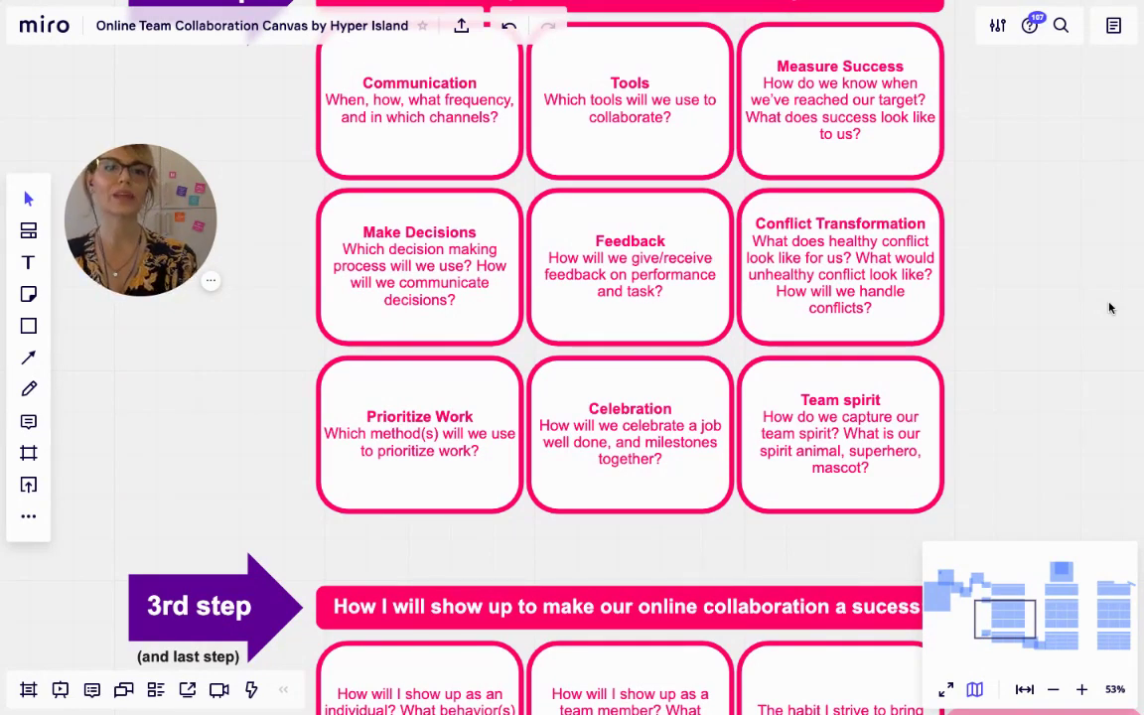
Scroll to the three 3rd step commitment cards and pan right to the pink copy-per-member clouds.
{"action": "scroll", "coordinate": [1102, 315], "scroll_direction": "down", "scroll_amount": 2}
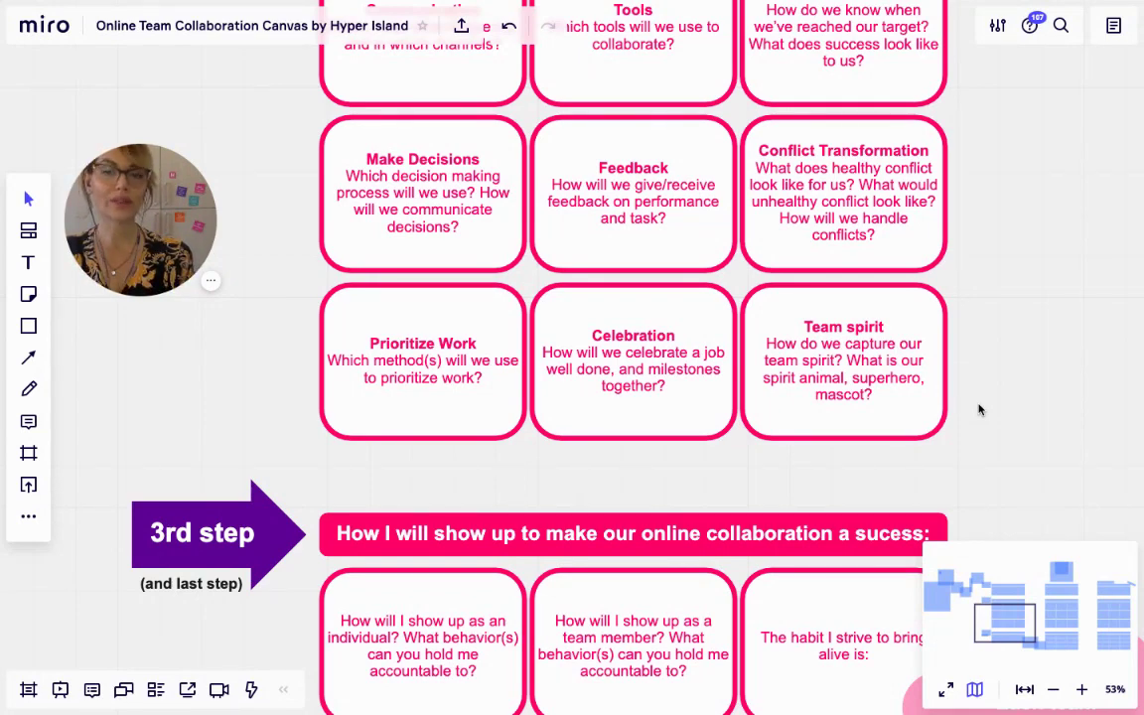
{"action": "scroll", "coordinate": [1007, 403], "scroll_direction": "right", "scroll_amount": 2}
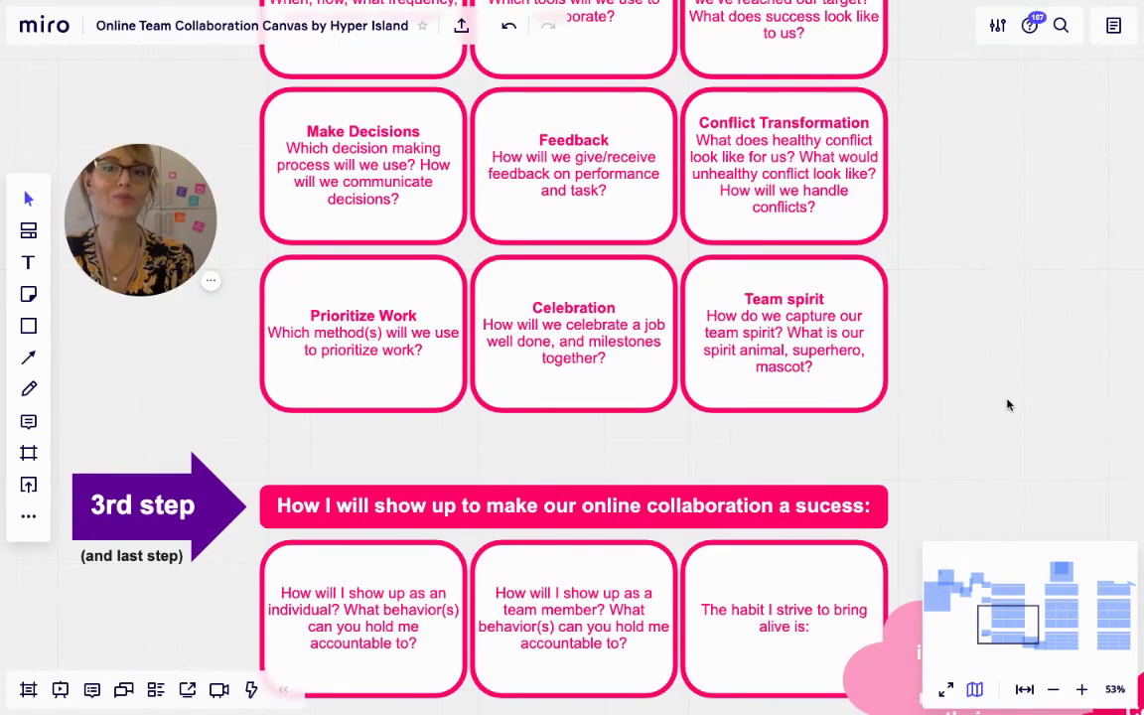
{"action": "scroll", "coordinate": [1008, 405], "scroll_direction": "down", "scroll_amount": 3}
{"action": "scroll", "coordinate": [1008, 404], "scroll_direction": "down", "scroll_amount": 1}
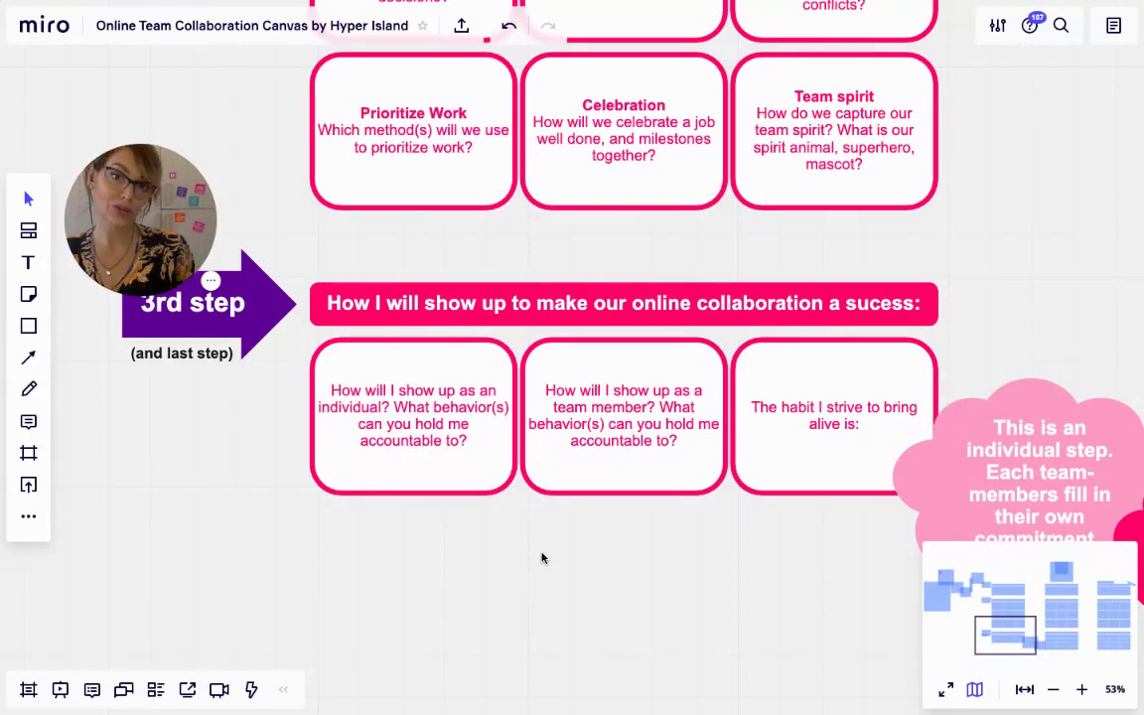
{"action": "scroll", "coordinate": [541, 558], "scroll_direction": "right", "scroll_amount": 2}
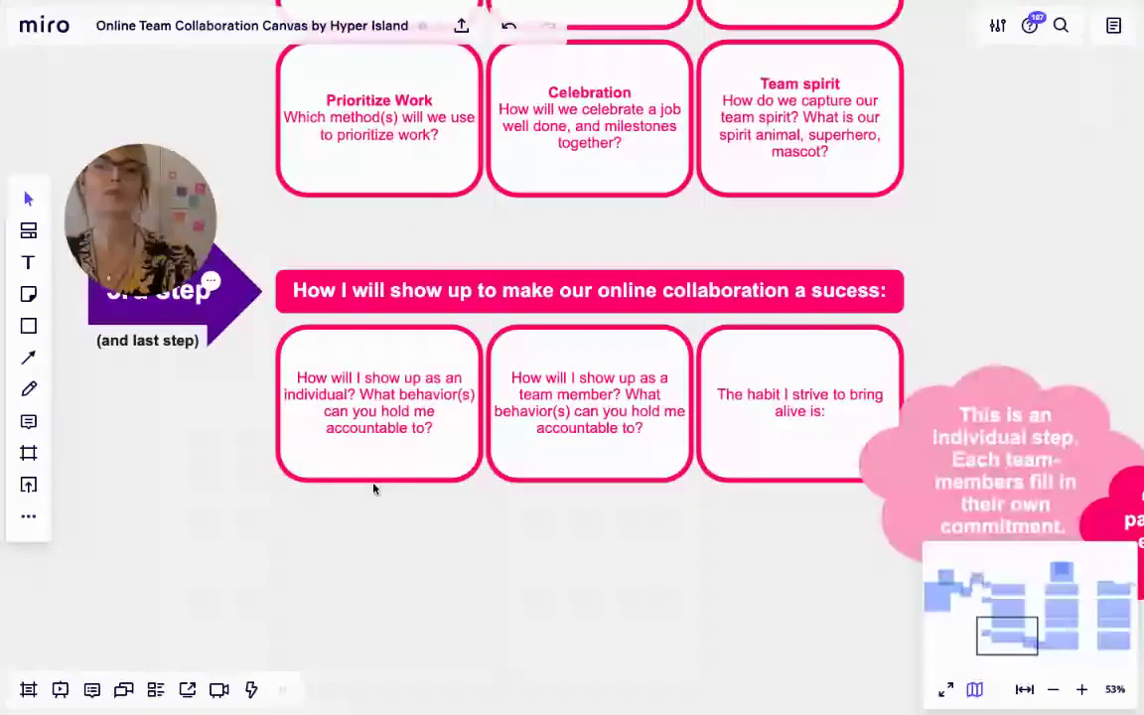
{"action": "scroll", "coordinate": [690, 558], "scroll_direction": "right", "scroll_amount": 5}
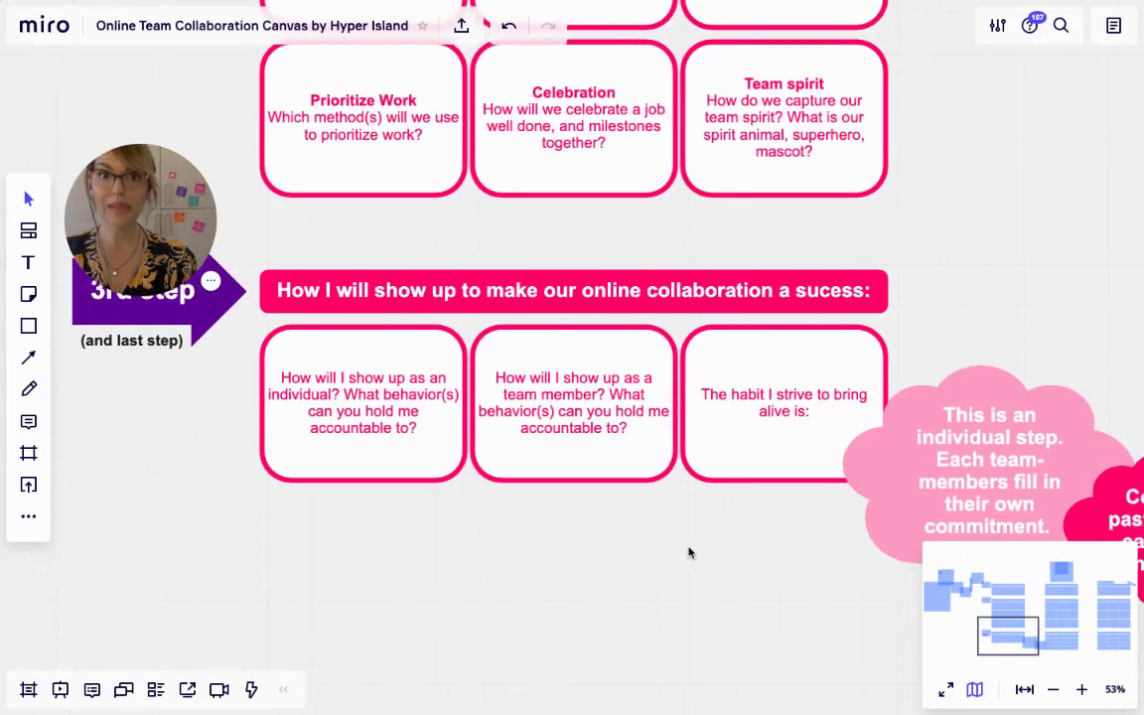
Zoom out and pan across the empty template to the example with Asana and a Rainbow Lion.
{"action": "scroll", "coordinate": [720, 274], "scroll_direction": "right", "scroll_amount": 5}
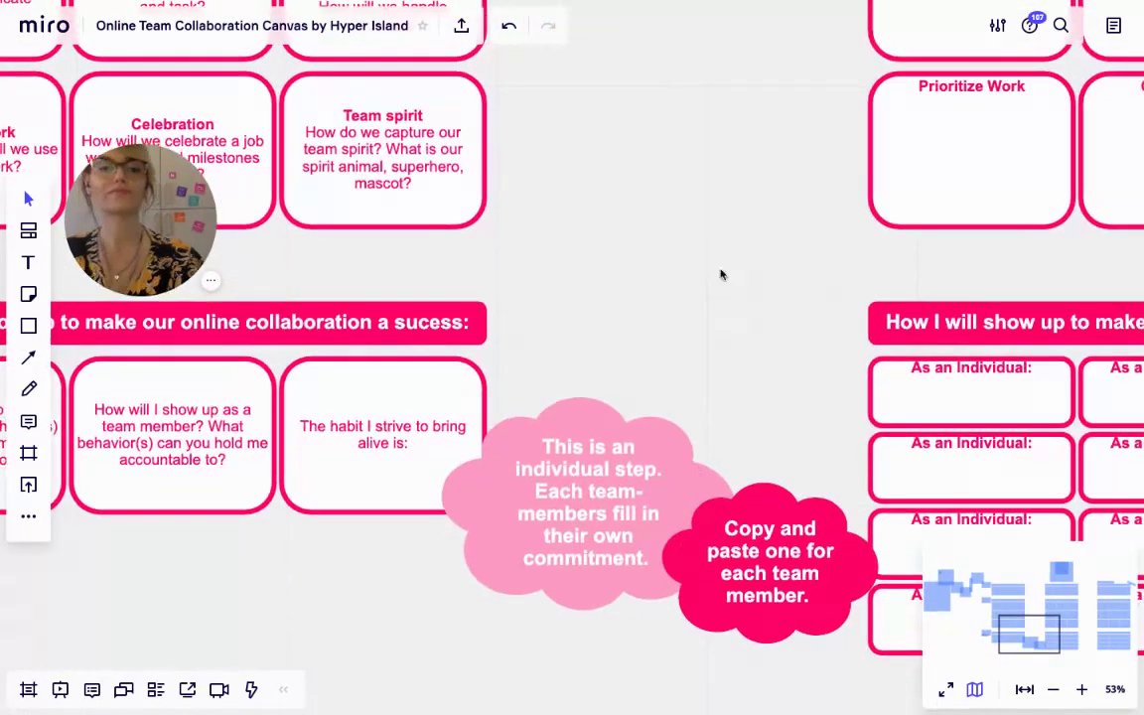
{"action": "scroll", "coordinate": [734, 240], "scroll_direction": "down", "scroll_amount": 2}
{"action": "scroll", "coordinate": [735, 241], "scroll_direction": "down", "scroll_amount": 5}
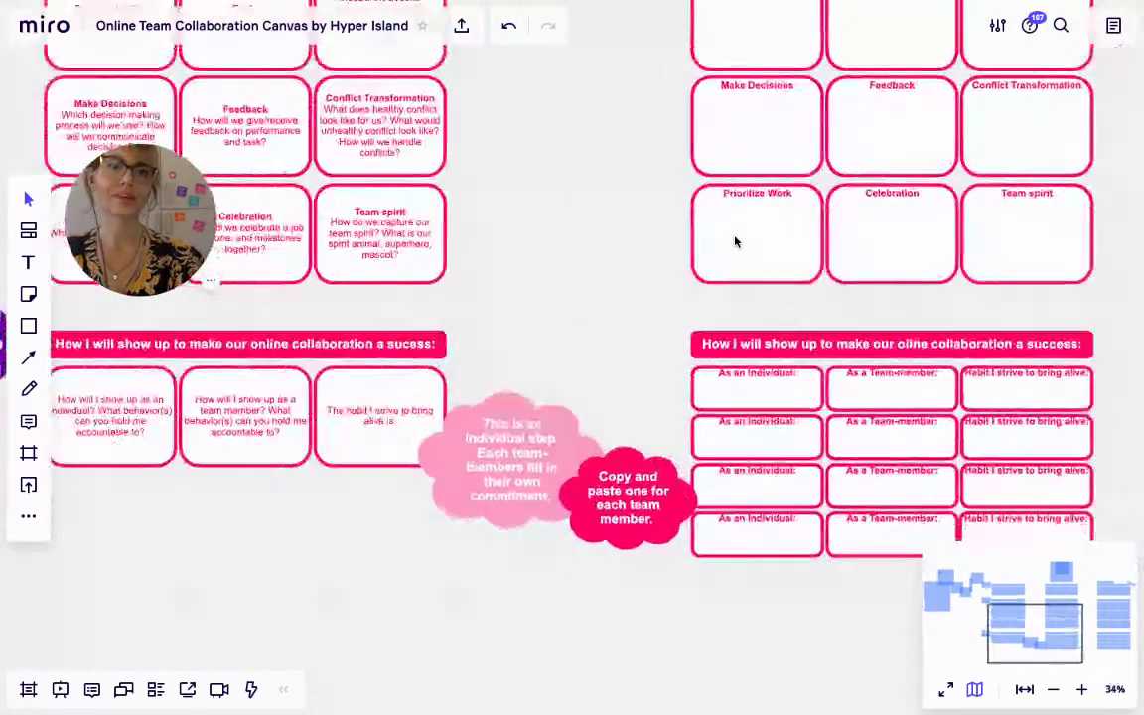
{"action": "scroll", "coordinate": [735, 241], "scroll_direction": "right", "scroll_amount": 3}
{"action": "scroll", "coordinate": [735, 240], "scroll_direction": "up", "scroll_amount": 10}
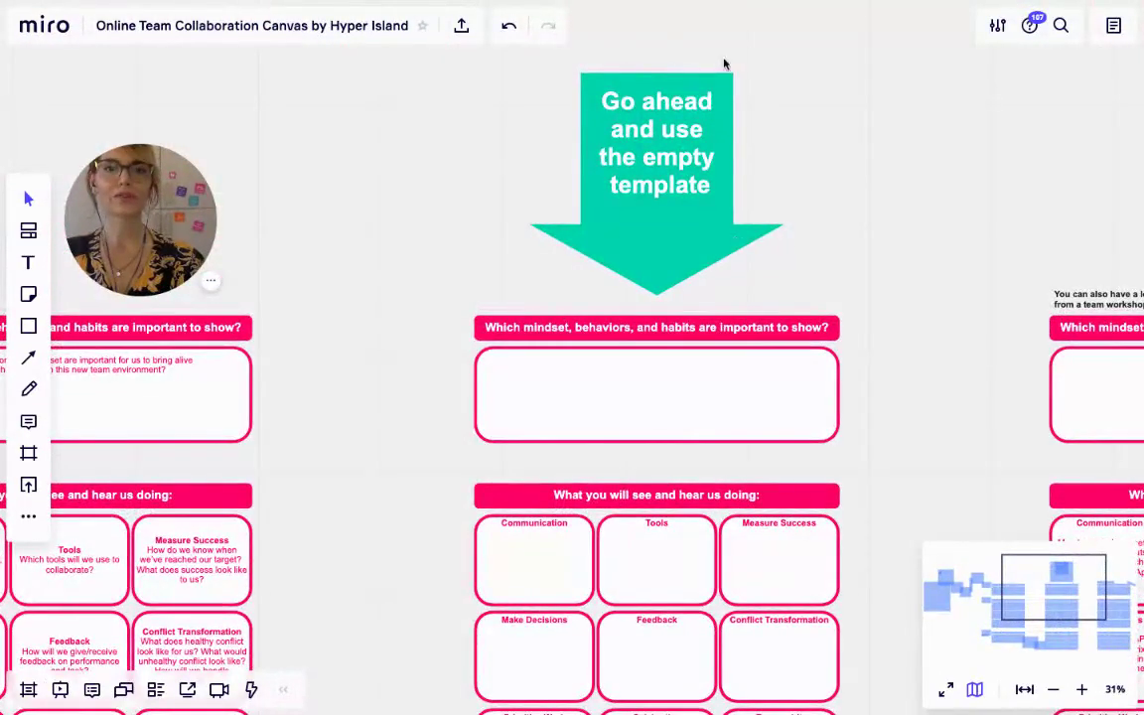
{"action": "scroll", "coordinate": [671, 443], "scroll_direction": "down", "scroll_amount": 2}
{"action": "scroll", "coordinate": [670, 443], "scroll_direction": "down", "scroll_amount": 5}
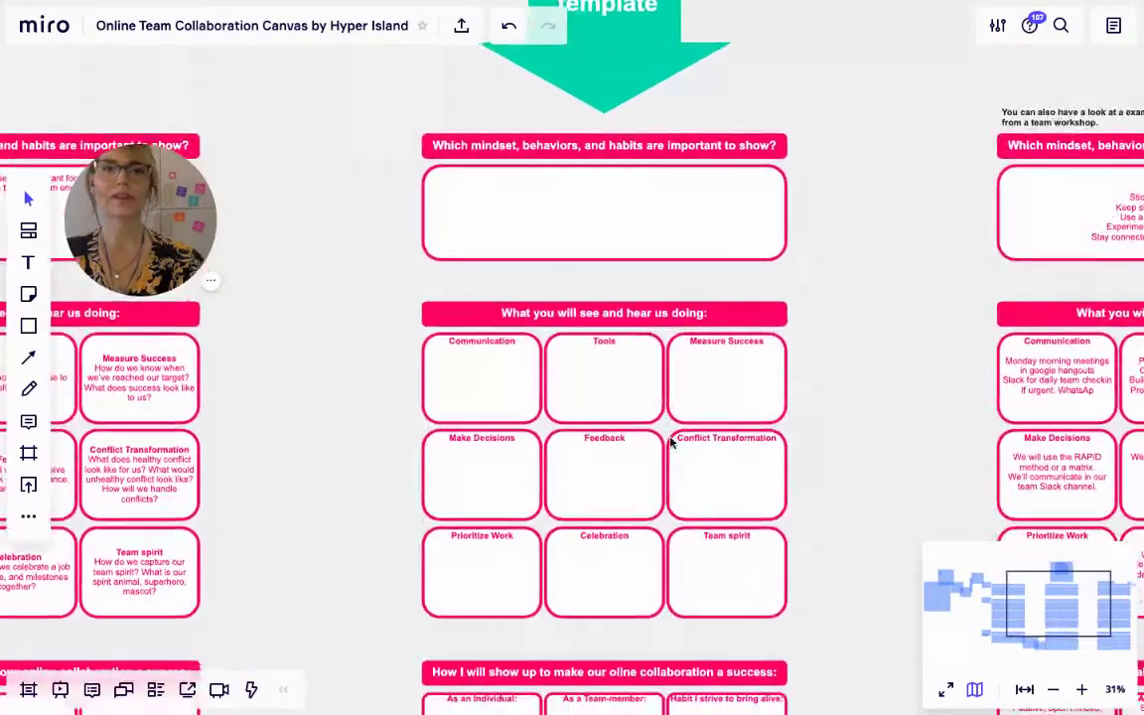
{"action": "scroll", "coordinate": [670, 443], "scroll_direction": "up", "scroll_amount": 4}
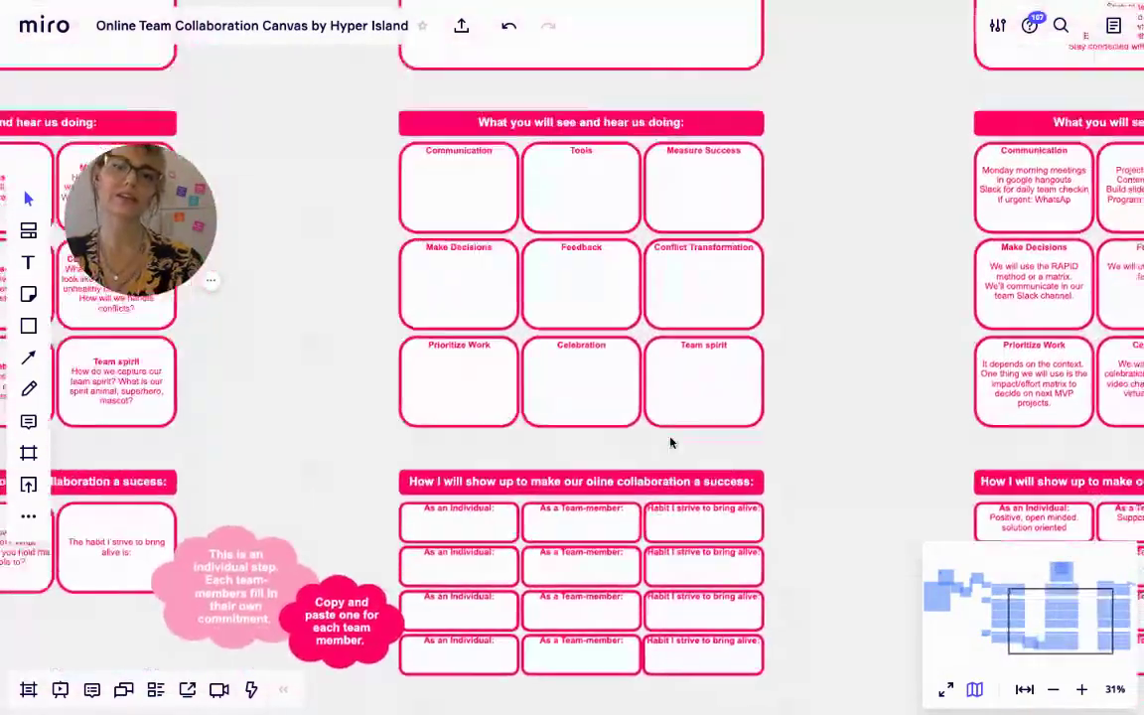
{"action": "scroll", "coordinate": [799, 391], "scroll_direction": "right", "scroll_amount": 6}
{"action": "scroll", "coordinate": [800, 391], "scroll_direction": "right", "scroll_amount": 4}
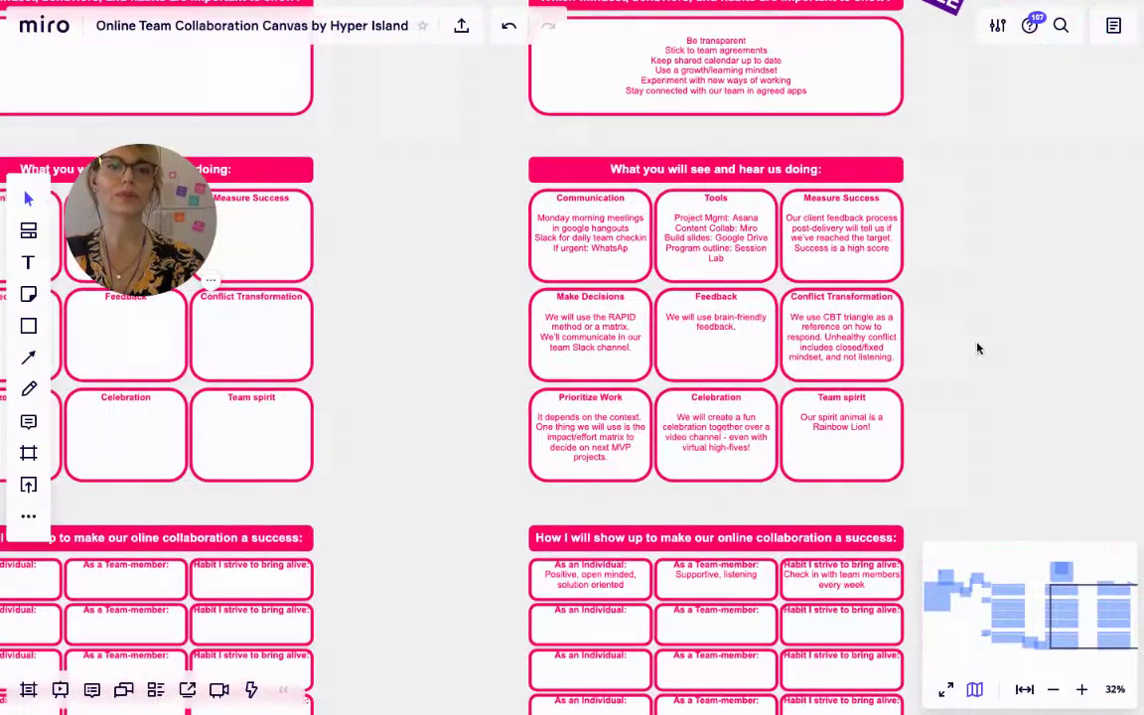
Zoom into the EXAMPLE column and scroll from its mindset answers to the first commitment row.
{"action": "scroll", "coordinate": [979, 347], "scroll_direction": "up", "scroll_amount": 5}
{"action": "scroll", "coordinate": [907, 328], "scroll_direction": "up", "scroll_amount": 5}
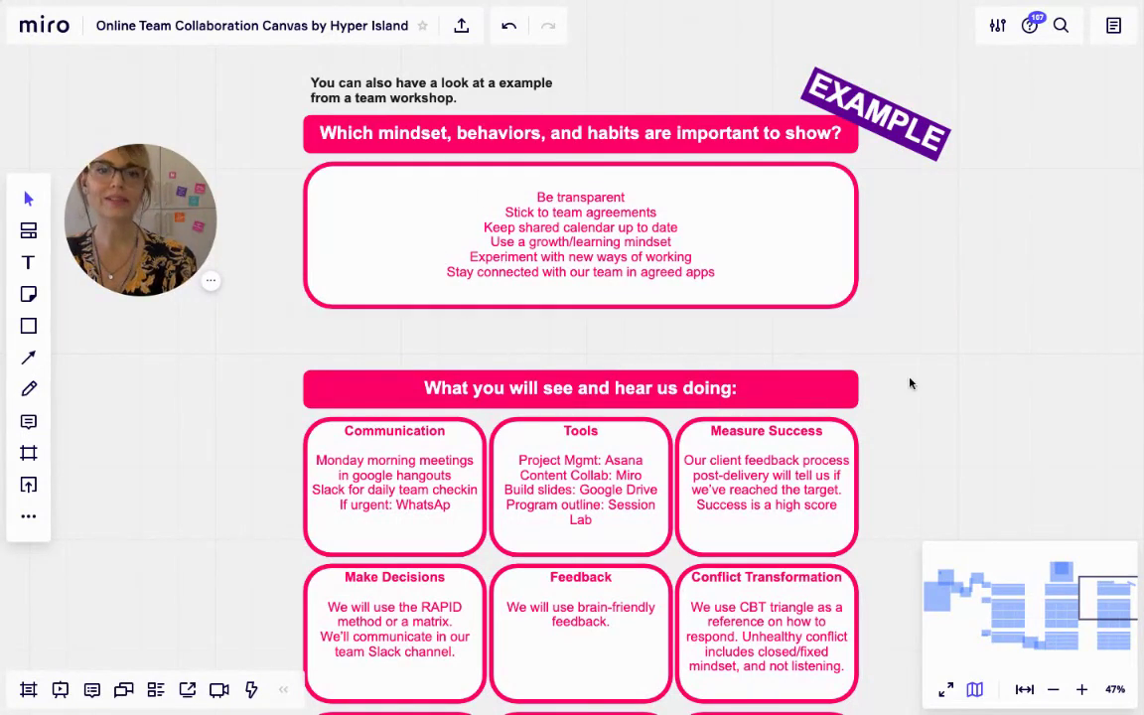
{"action": "scroll", "coordinate": [909, 383], "scroll_direction": "down", "scroll_amount": 5}
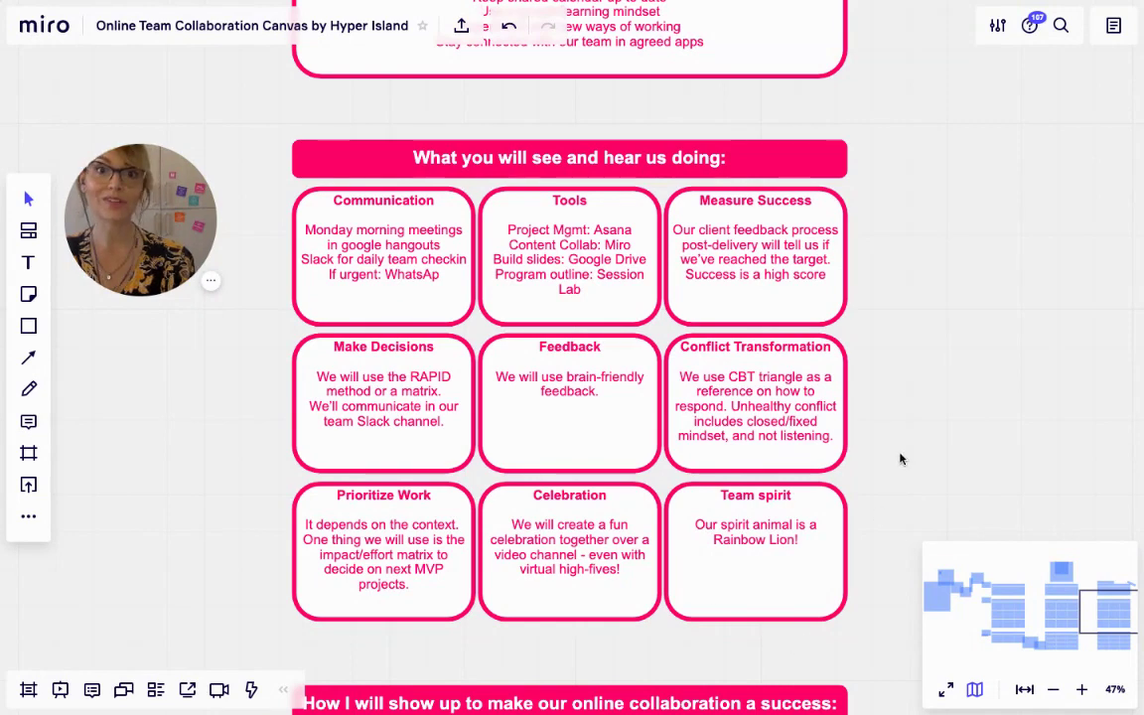
{"action": "scroll", "coordinate": [893, 458], "scroll_direction": "down", "scroll_amount": 5}
{"action": "scroll", "coordinate": [900, 458], "scroll_direction": "down", "scroll_amount": 1}
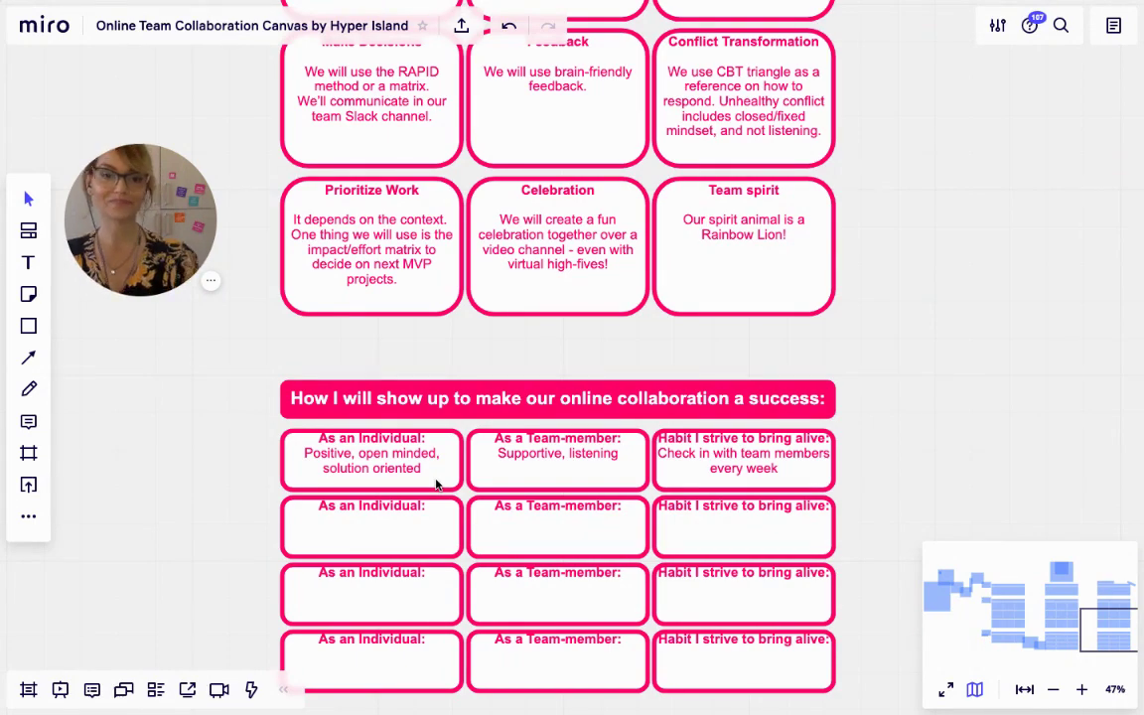
Zoom out to about 20% so the prompts, the empty template and the filled example are all visible.
{"action": "scroll", "coordinate": [640, 310], "scroll_direction": "down", "scroll_amount": 5}
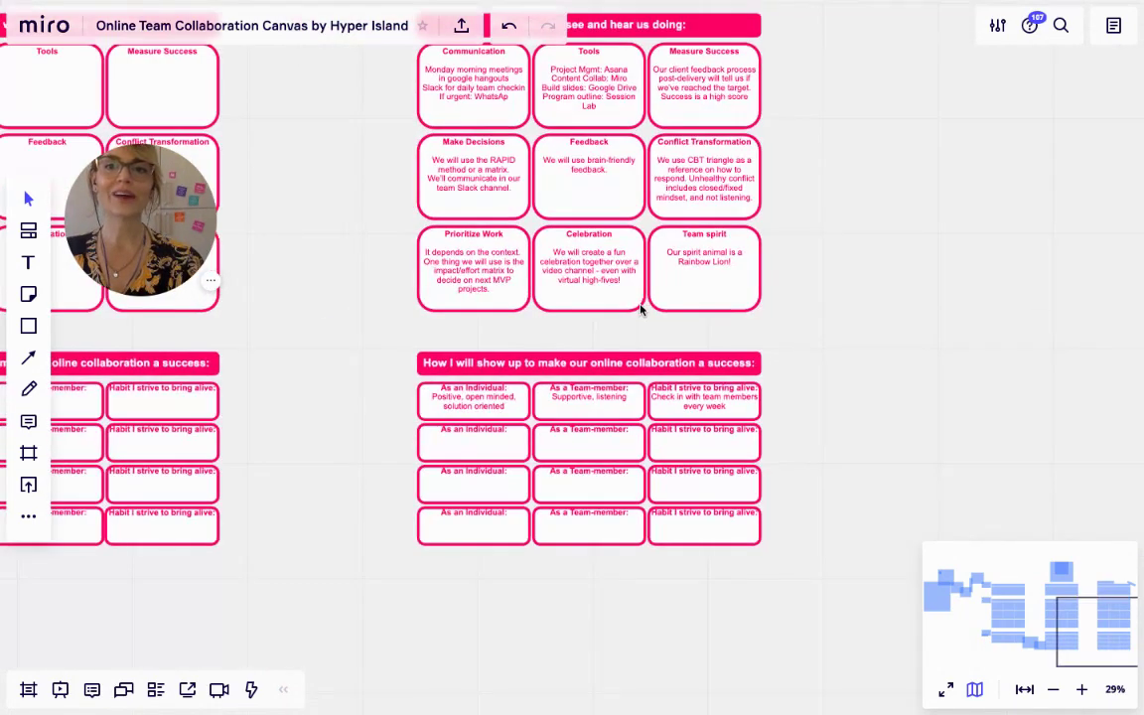
{"action": "scroll", "coordinate": [641, 317], "scroll_direction": "up", "scroll_amount": 3}
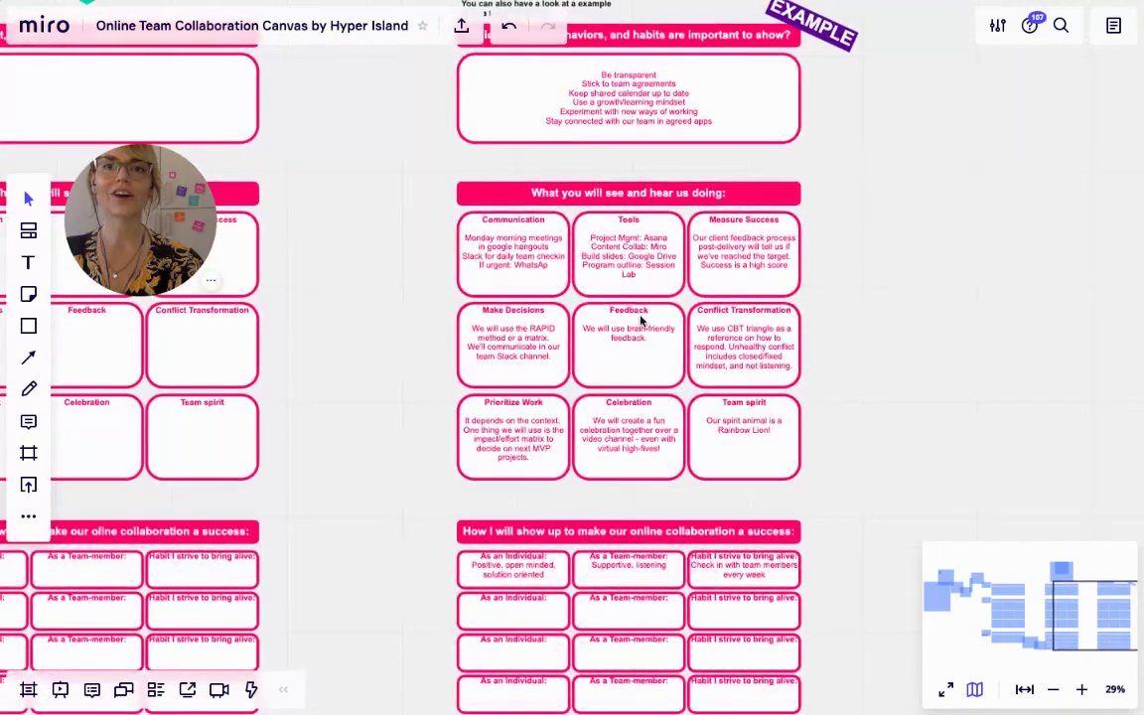
{"action": "scroll", "coordinate": [641, 321], "scroll_direction": "down", "scroll_amount": 2}
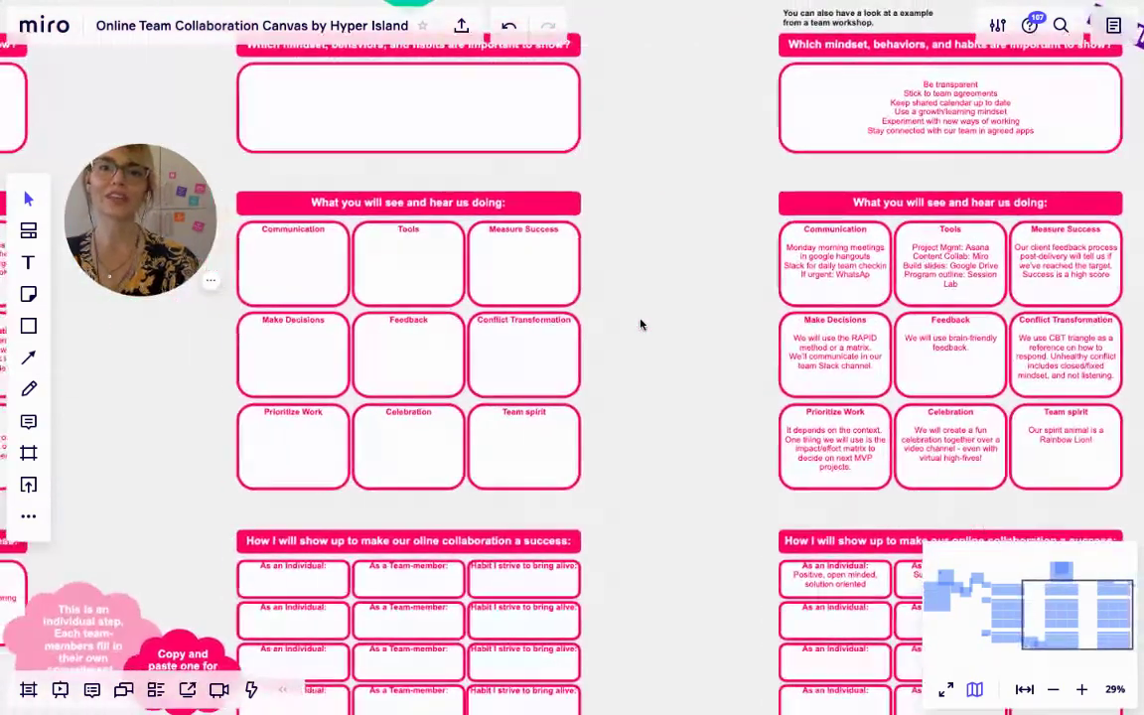
{"action": "scroll", "coordinate": [640, 325], "scroll_direction": "down", "scroll_amount": 1}
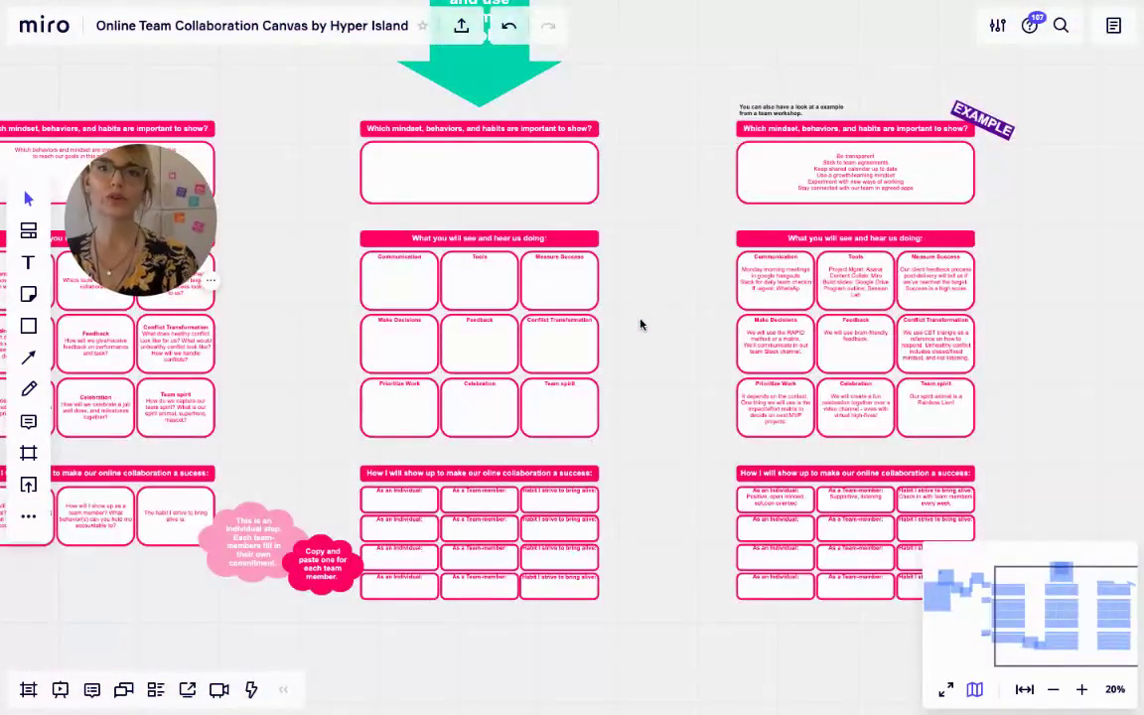